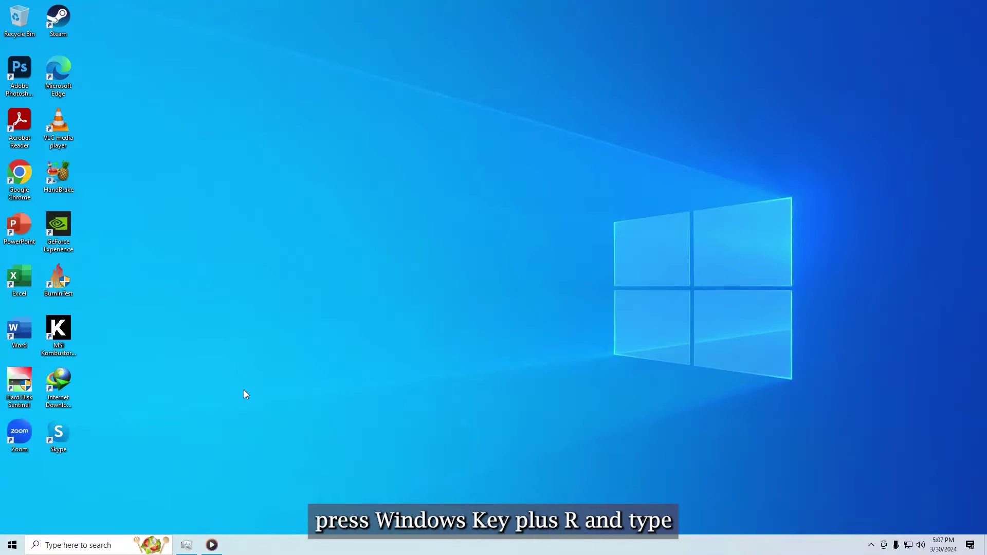
# Launch Resource Monitor by running resmon from the Run dialog
pyautogui.press('super+r')
pyautogui.write('resmon')
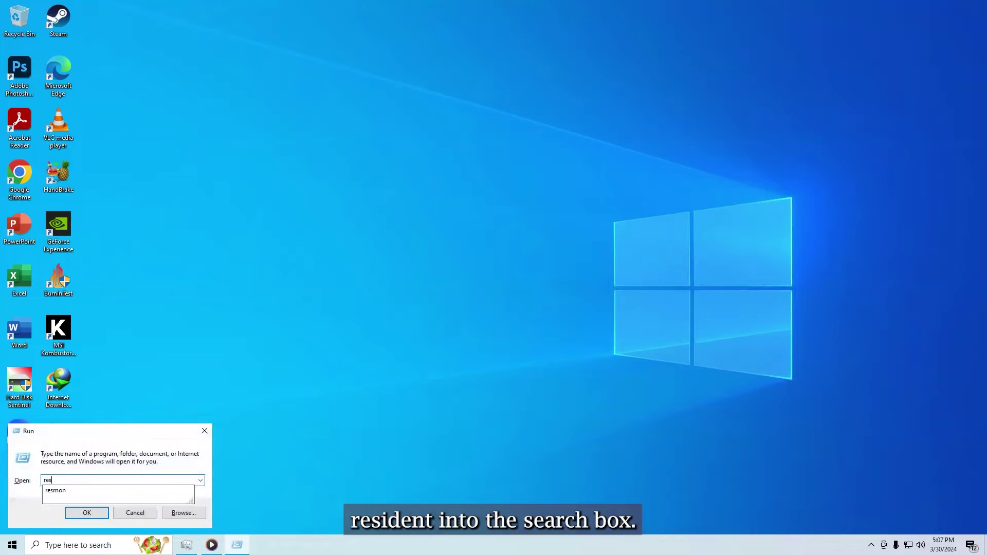
pyautogui.press('Return')
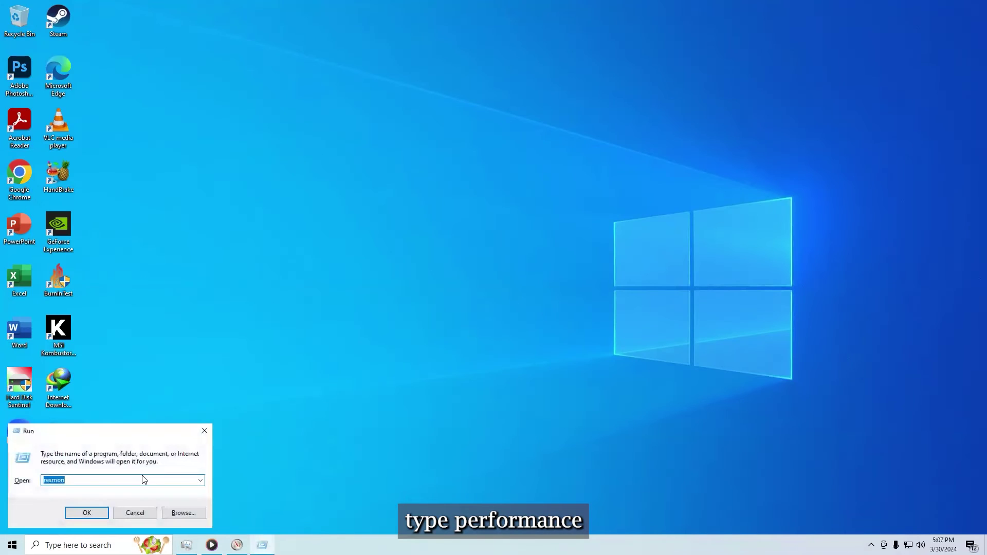
# Launch Performance Monitor with perfmon, centre its window, and show the live performance graph
pyautogui.write('perfmon')
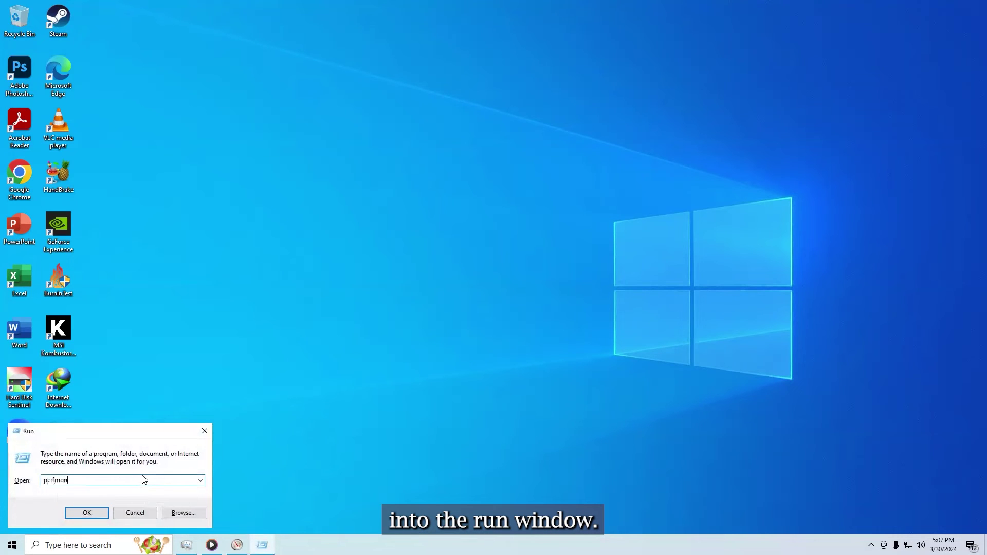
pyautogui.press('Return')
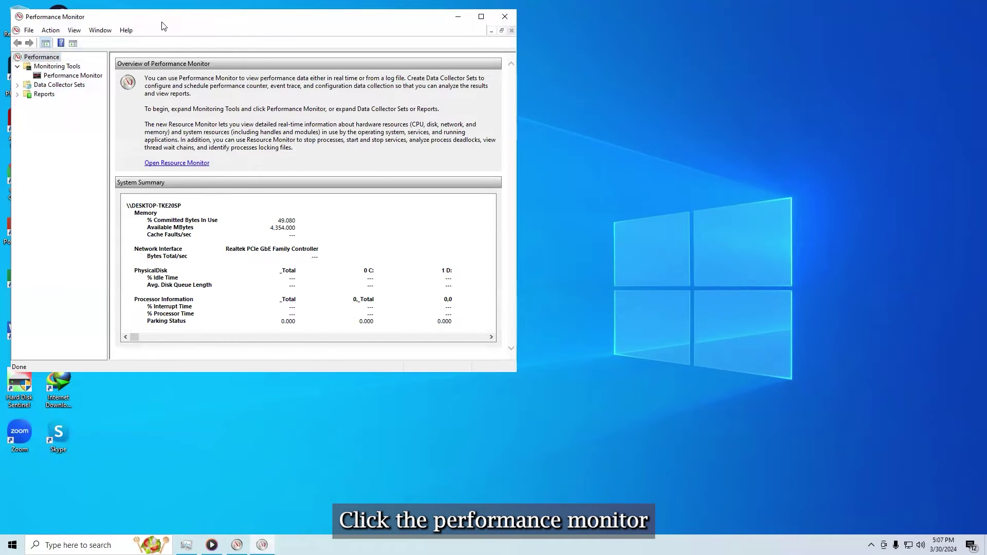
pyautogui.moveTo(160, 23); pyautogui.dragTo(343, 69)
pyautogui.click(251, 122)
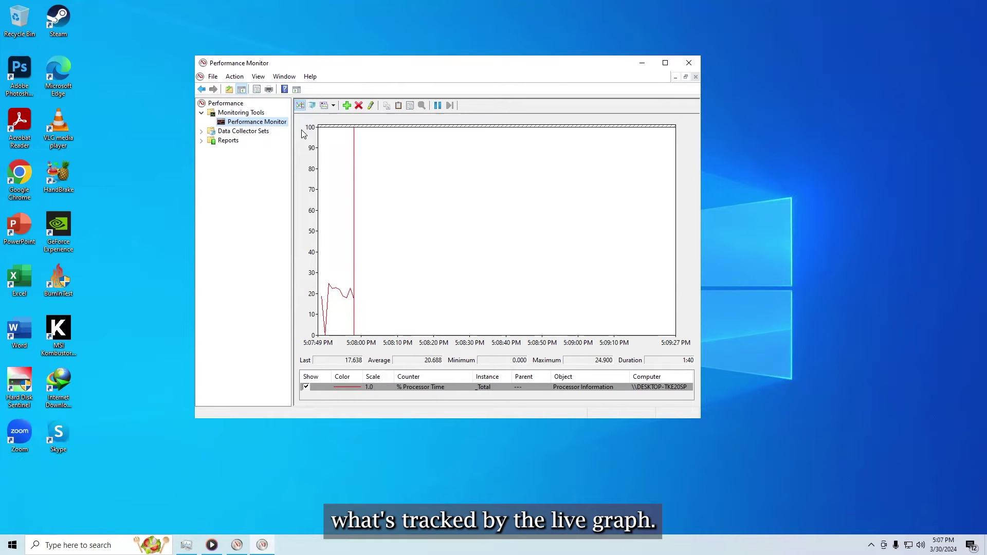
pyautogui.click(347, 106)
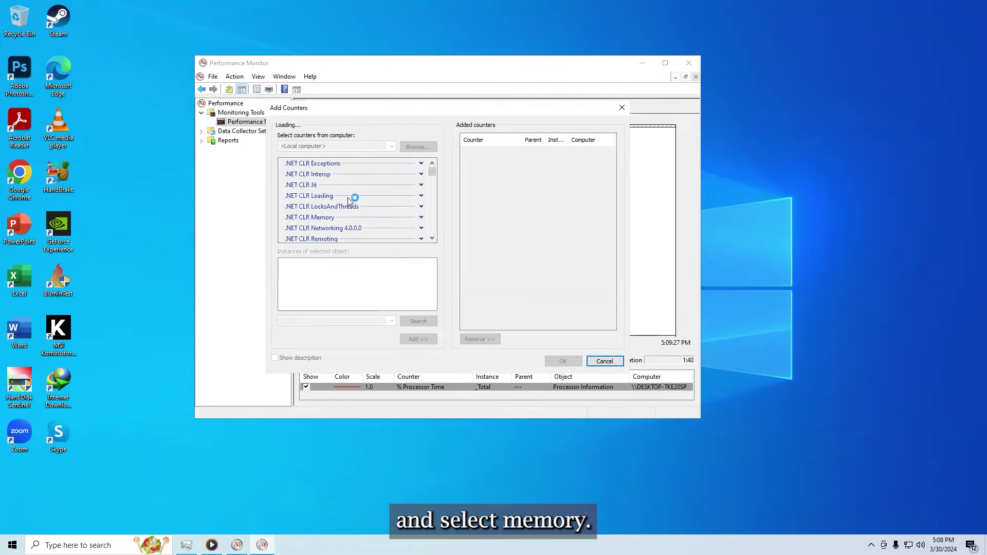
# Add the Memory counter group to the live graph beside % Processor Time
pyautogui.scroll(6, 347, 204)
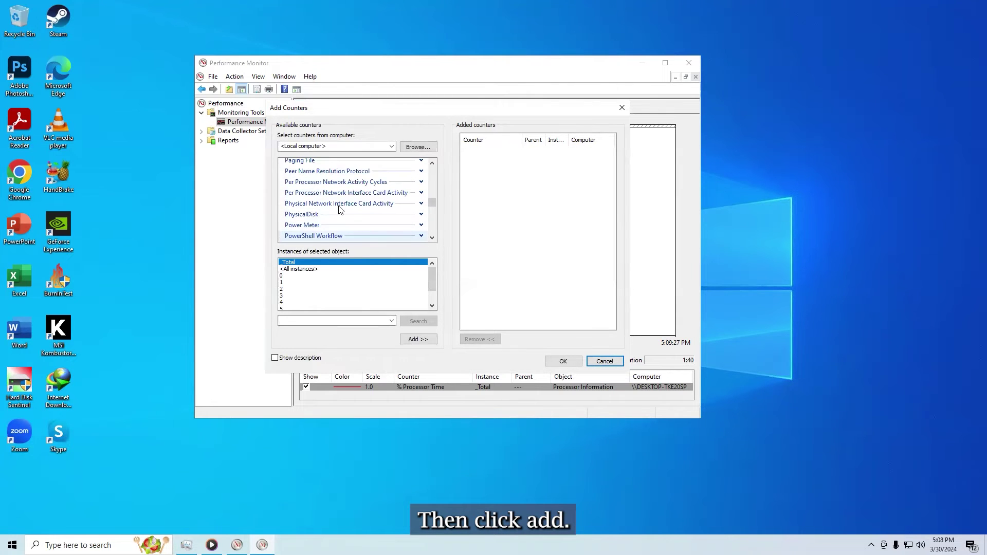
pyautogui.scroll(3, 339, 210)
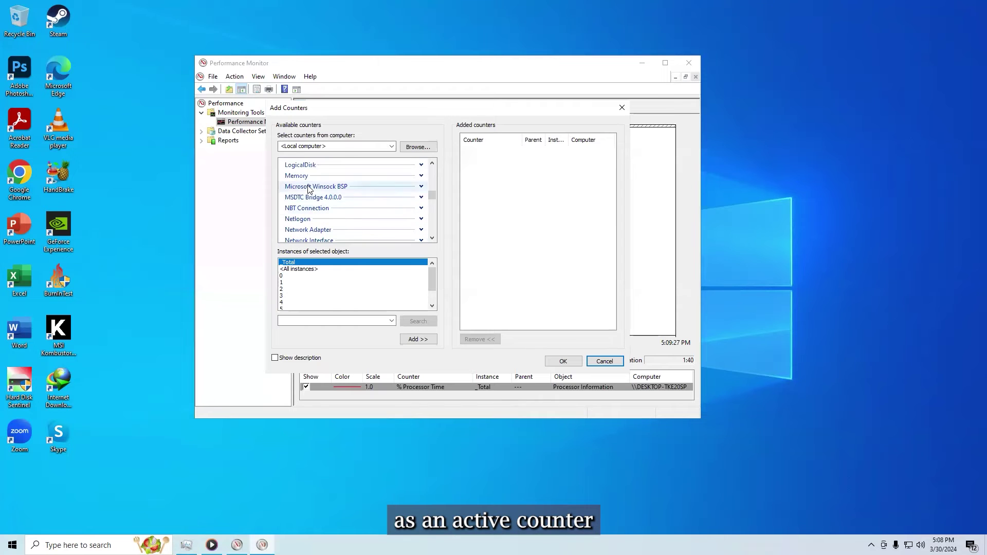
pyautogui.click(302, 178)
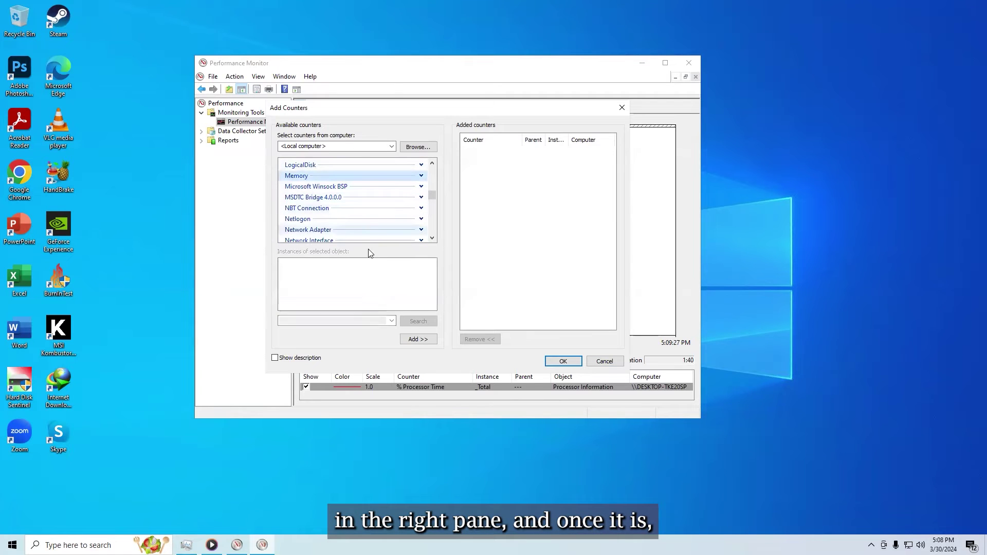
pyautogui.click(414, 339)
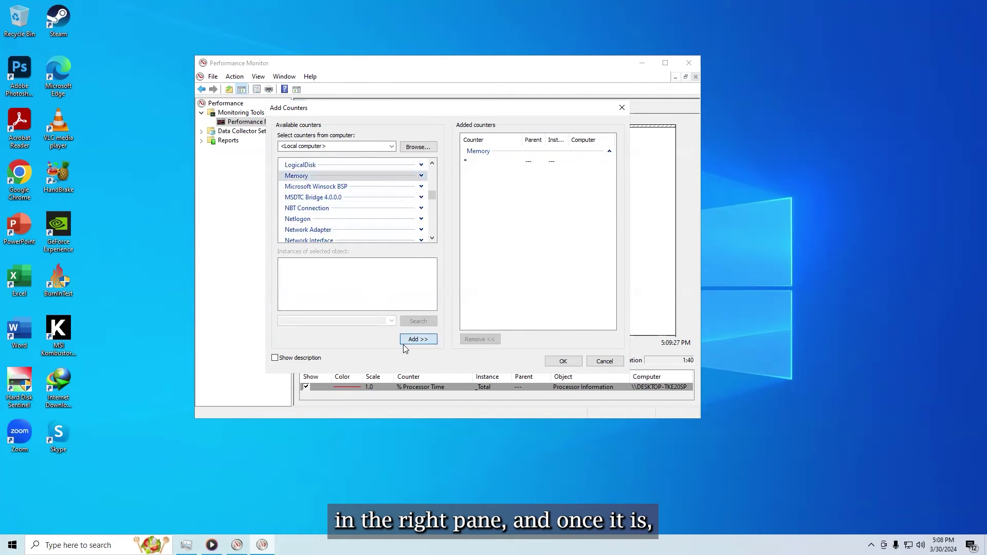
pyautogui.click(563, 361)
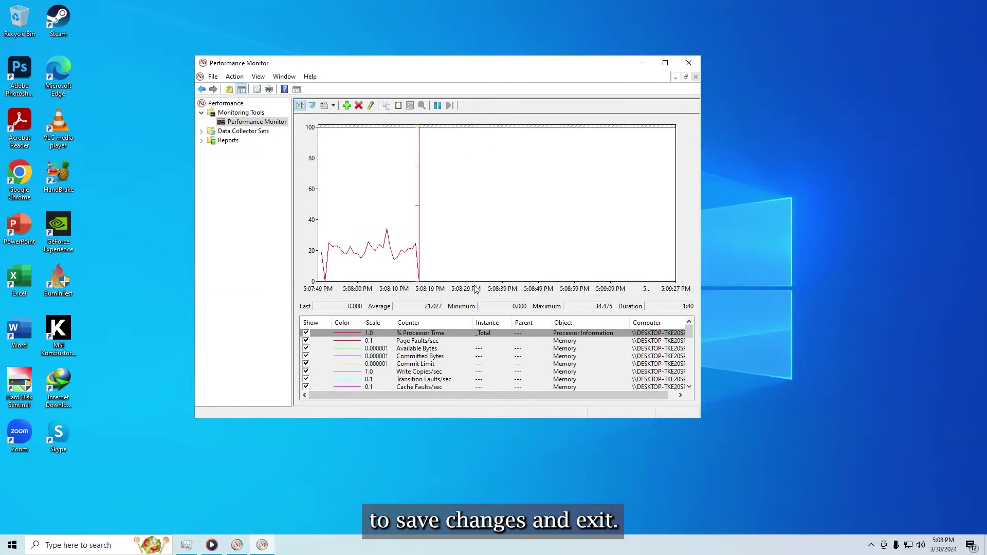
# Nudge the window slightly and view the Committed Bytes counter's statistics
pyautogui.moveTo(434, 76); pyautogui.dragTo(426, 91)
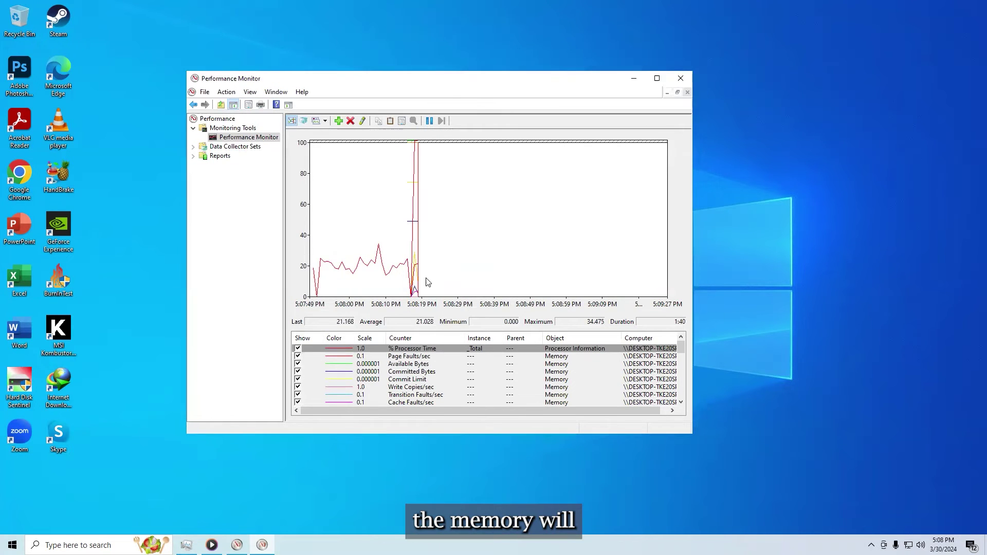
pyautogui.click(423, 372)
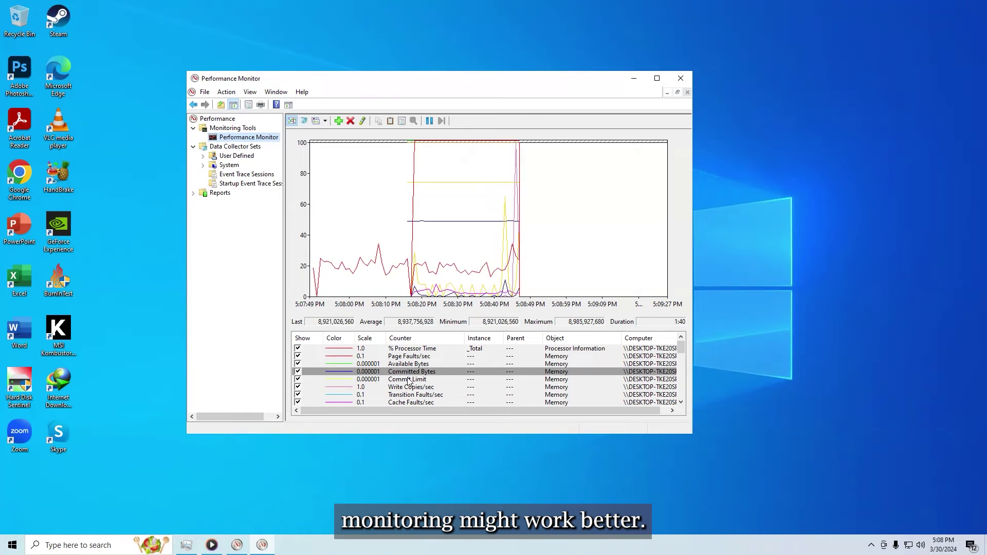
# Create a manual User Defined data collector set named MemoryLog that logs performance counter data
pyautogui.rightClick(232, 156)
pyautogui.moveTo(300, 164)
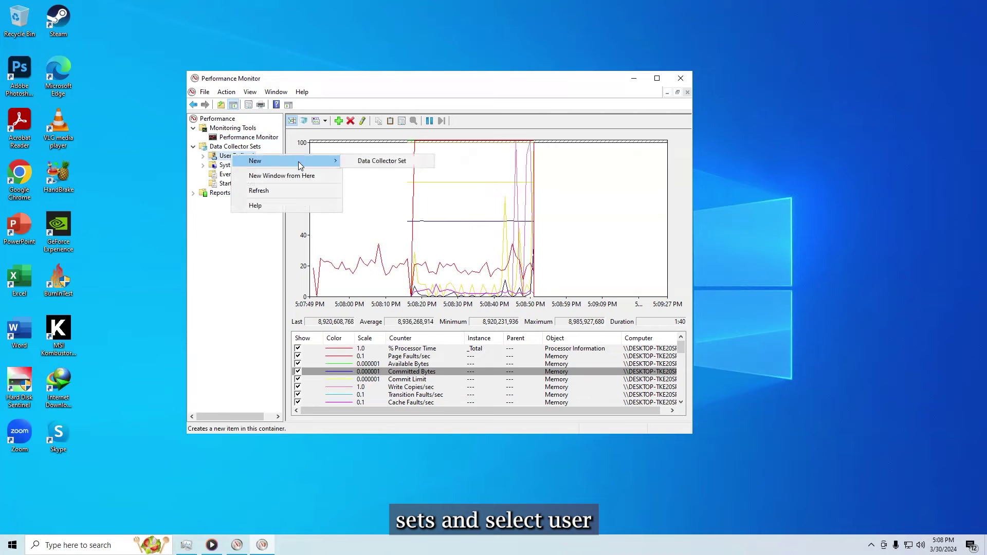
pyautogui.click(361, 160)
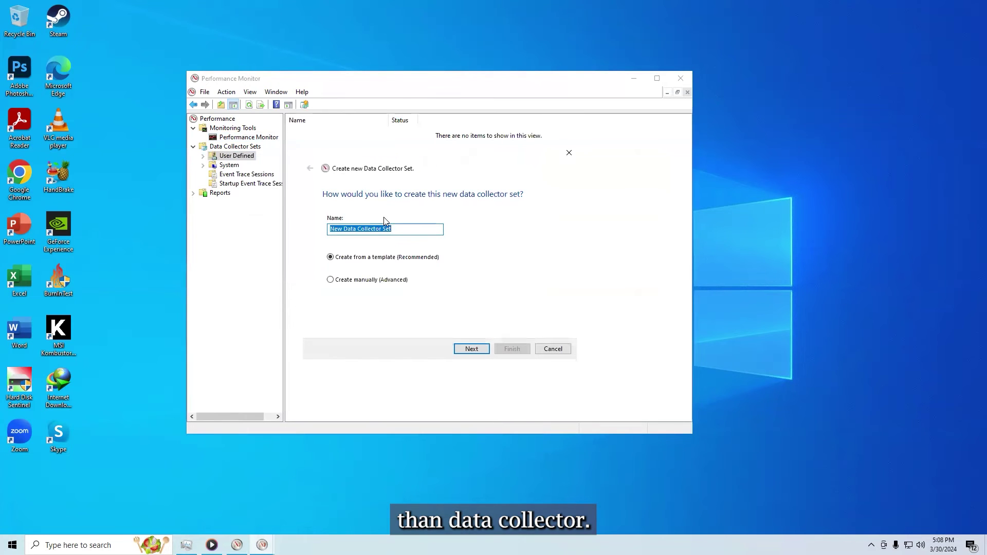
pyautogui.write('Memo')
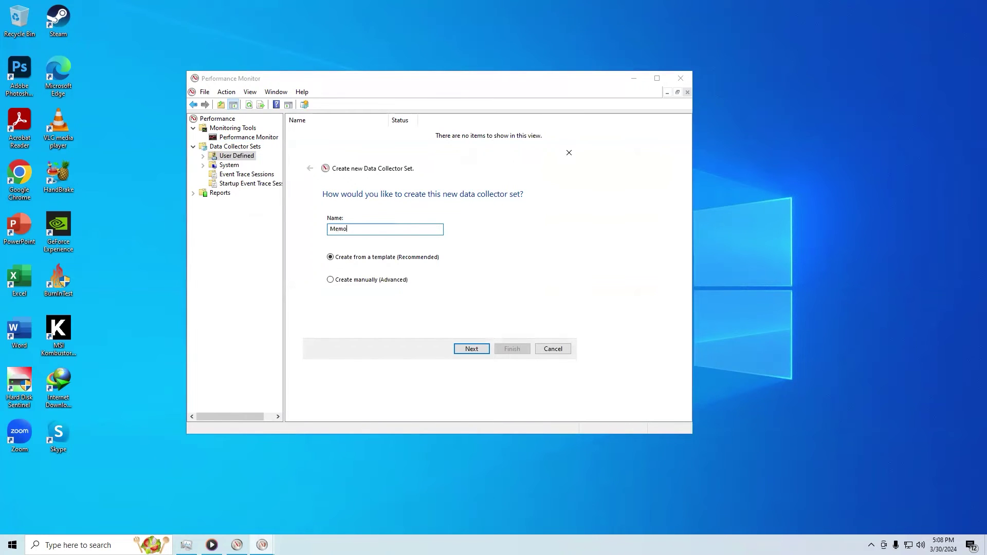
pyautogui.write('ryL')
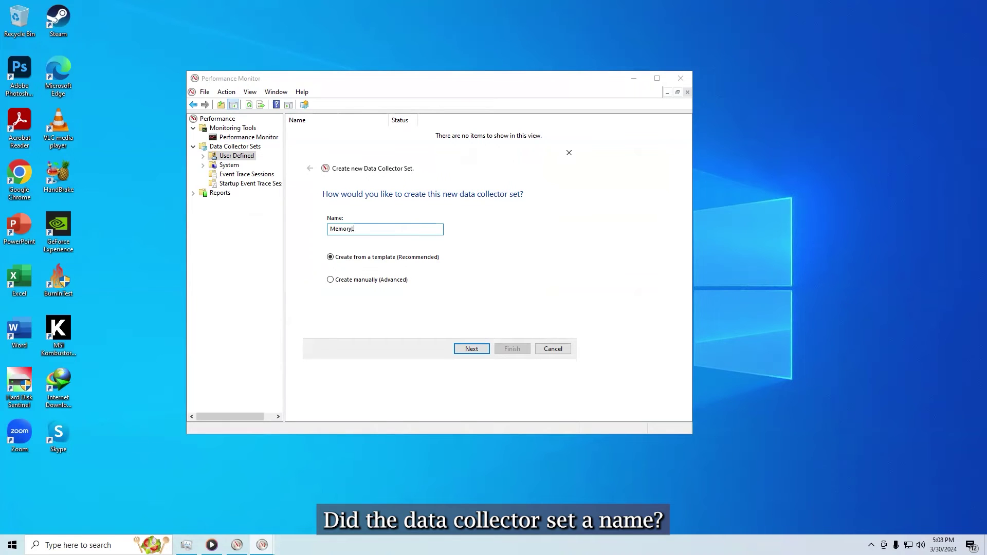
pyautogui.write('og')
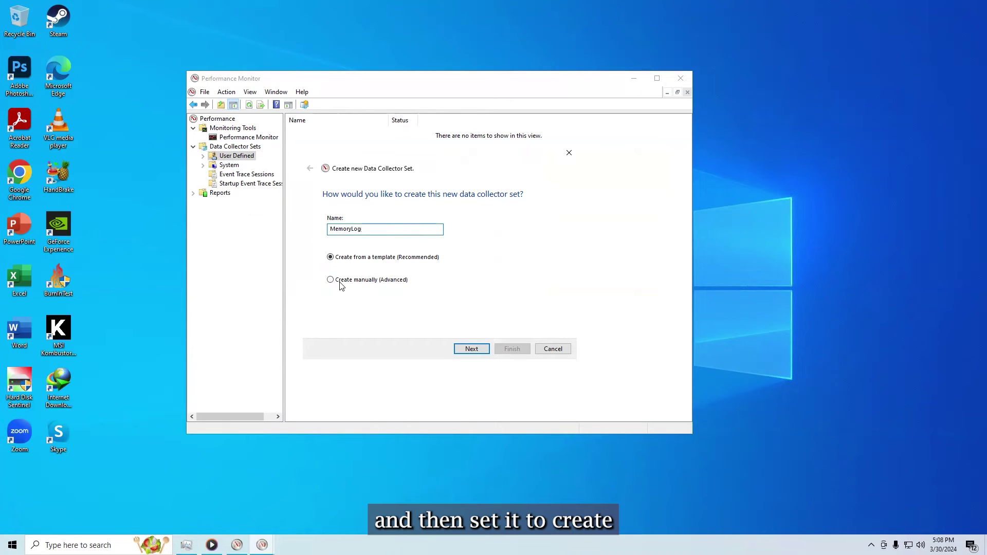
pyautogui.click(470, 349)
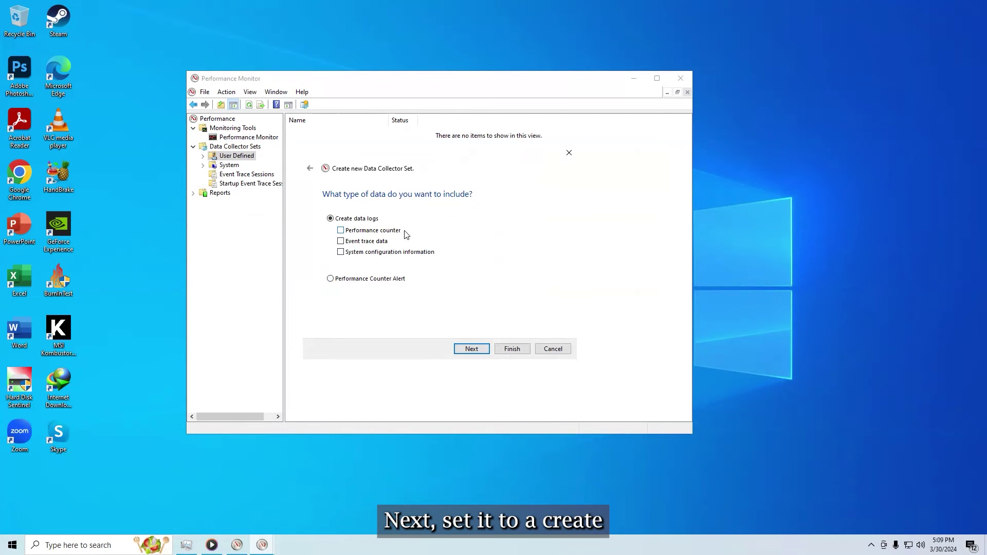
pyautogui.click(341, 231)
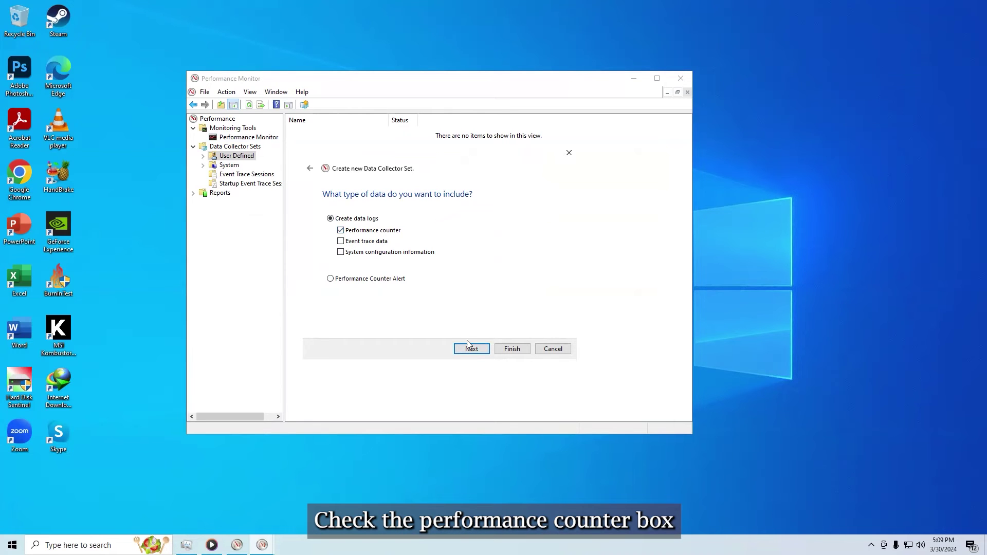
pyautogui.click(471, 349)
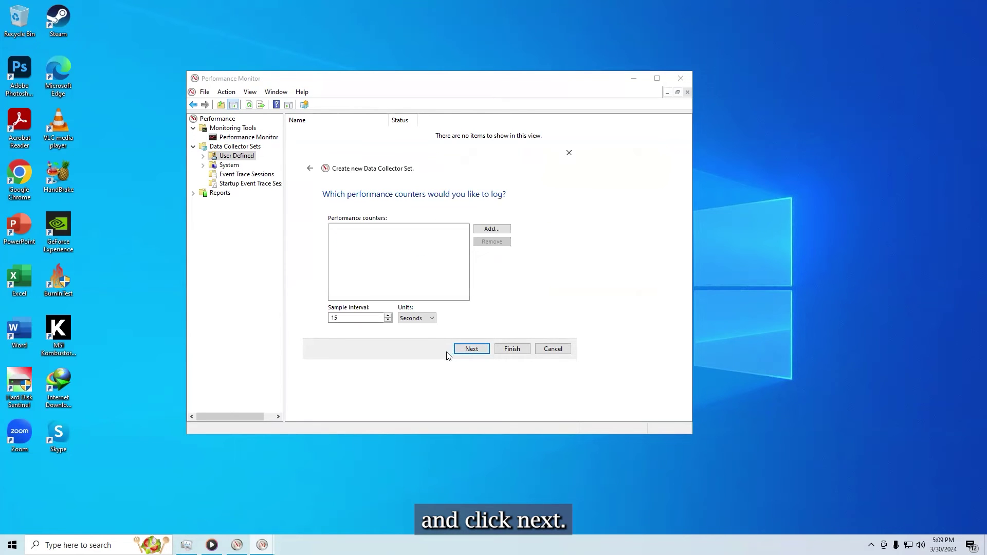
# Add all \Memory\* counters to MemoryLog, logged every 15 seconds
pyautogui.click(491, 229)
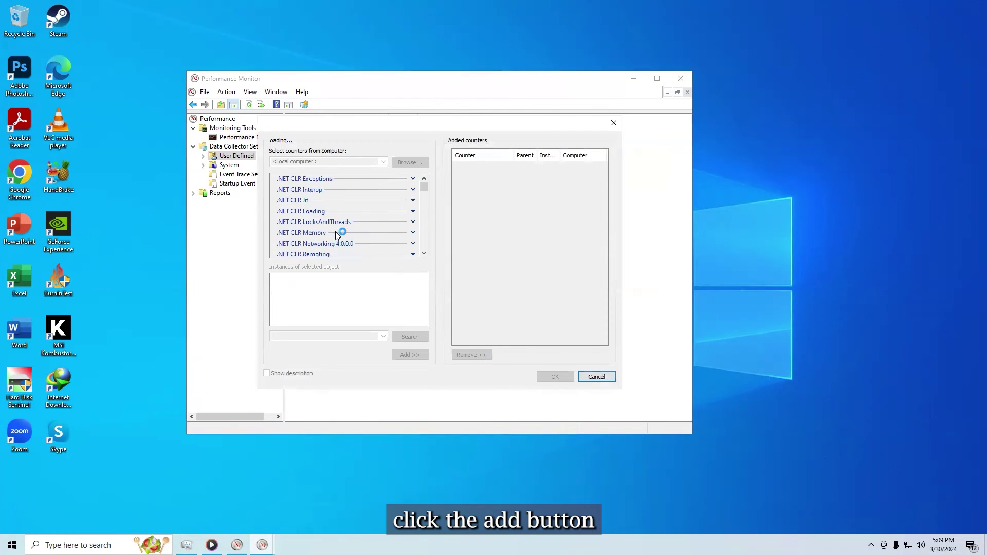
pyautogui.scroll(5, 336, 235)
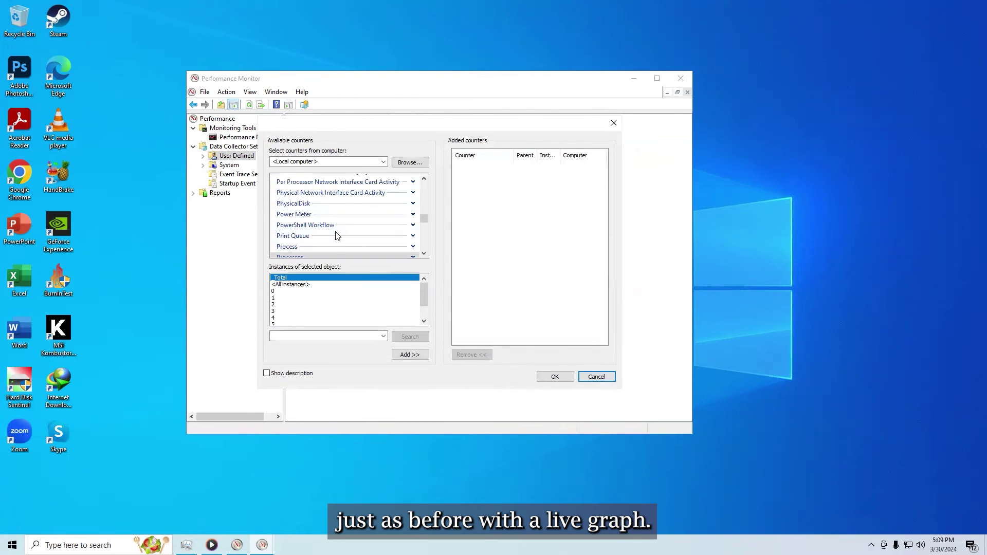
pyautogui.scroll(10, 336, 235)
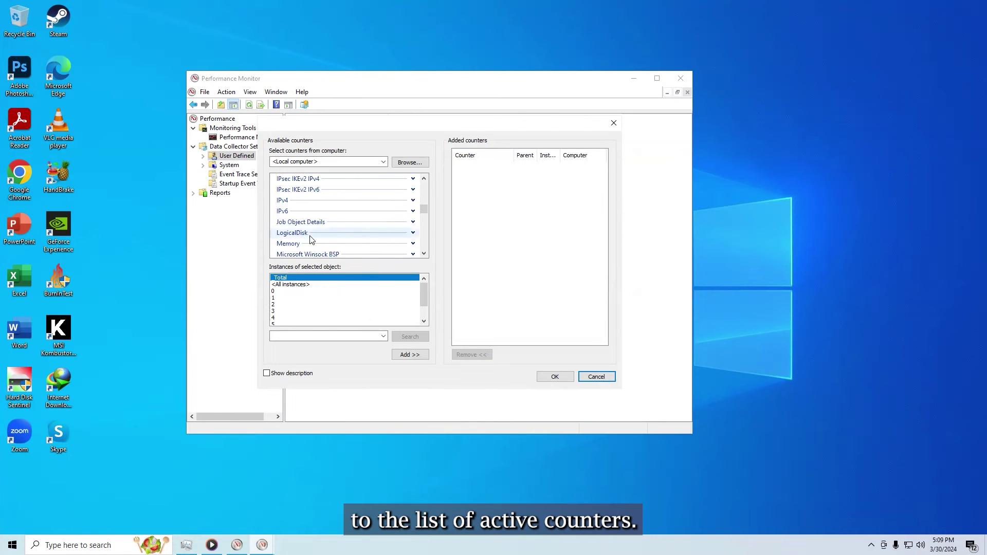
pyautogui.click(300, 245)
pyautogui.click(414, 356)
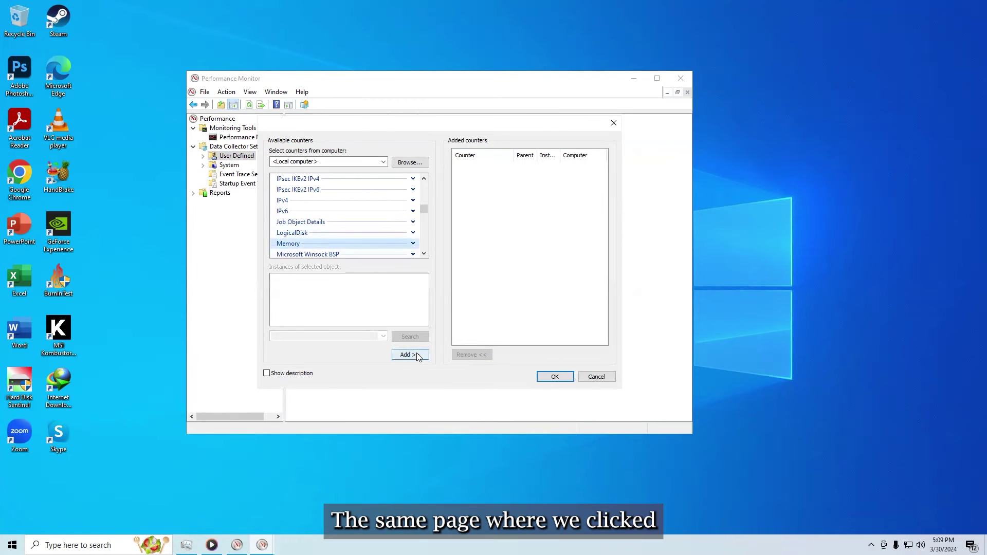
pyautogui.click(552, 375)
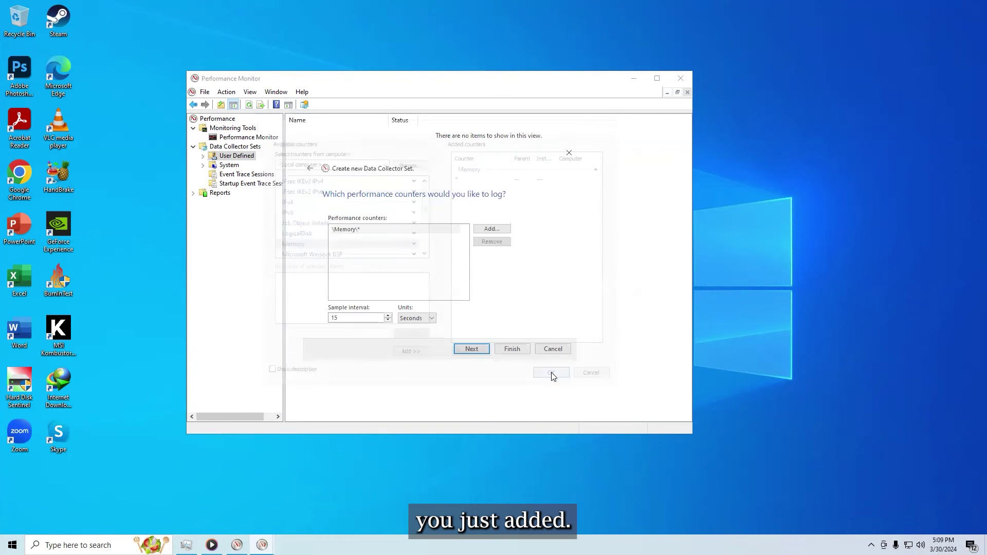
pyautogui.click(472, 349)
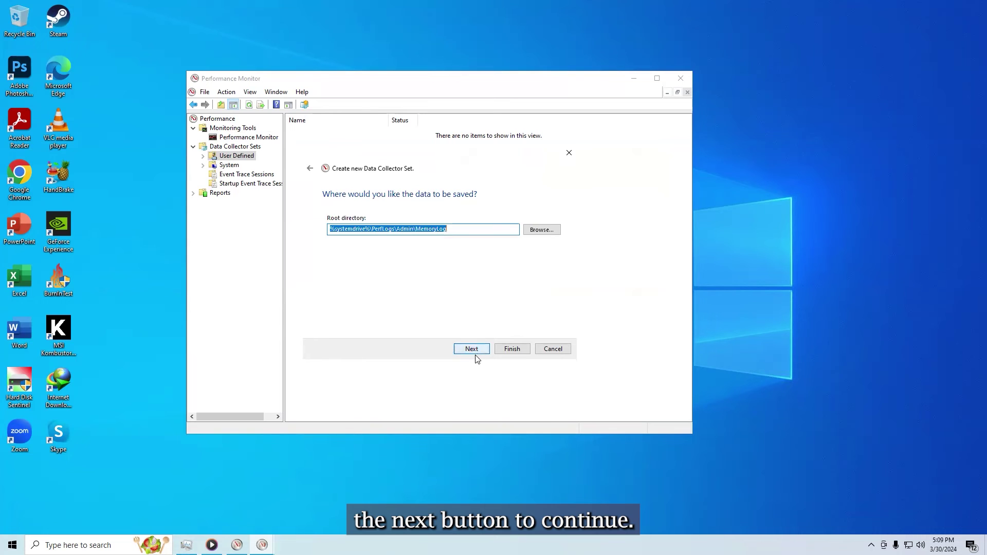
# Set MemoryLog's root directory to Documents, finish the wizard, and select the new set
pyautogui.click(544, 230)
pyautogui.doubleClick(402, 237)
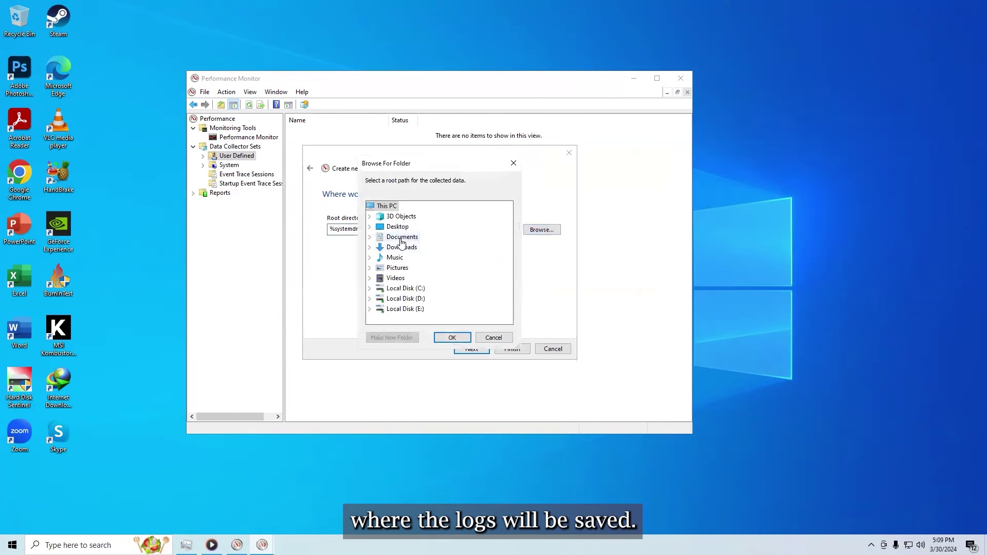
pyautogui.click(453, 339)
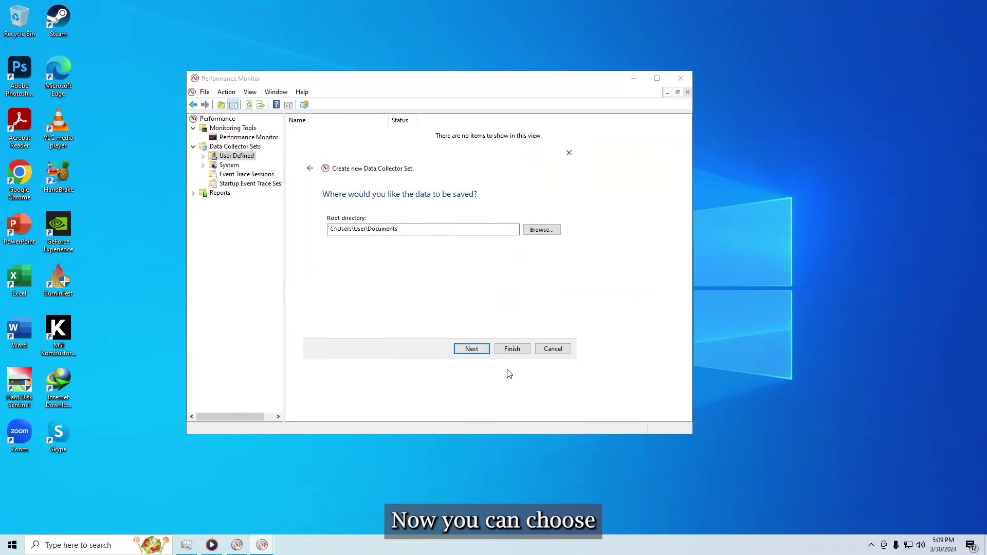
pyautogui.click(512, 349)
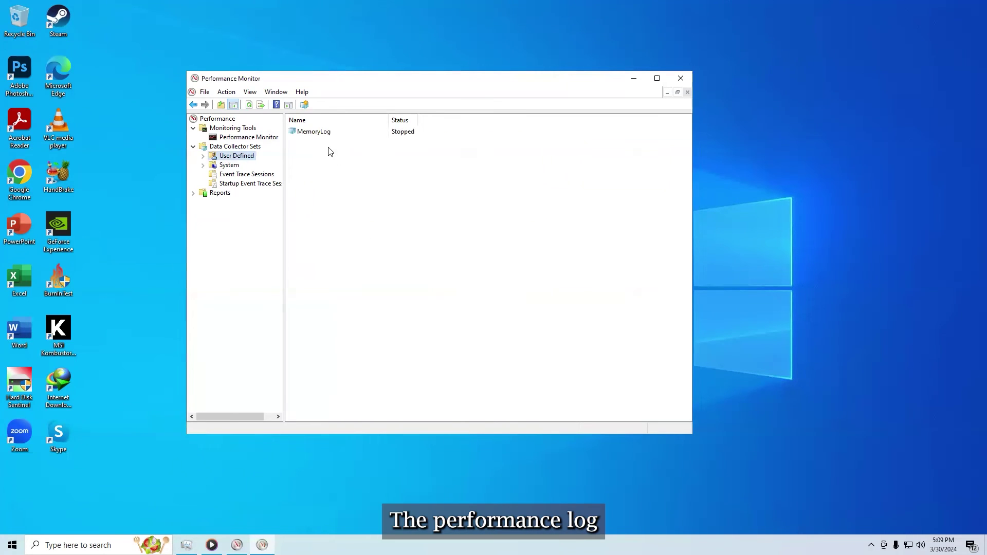
pyautogui.click(322, 133)
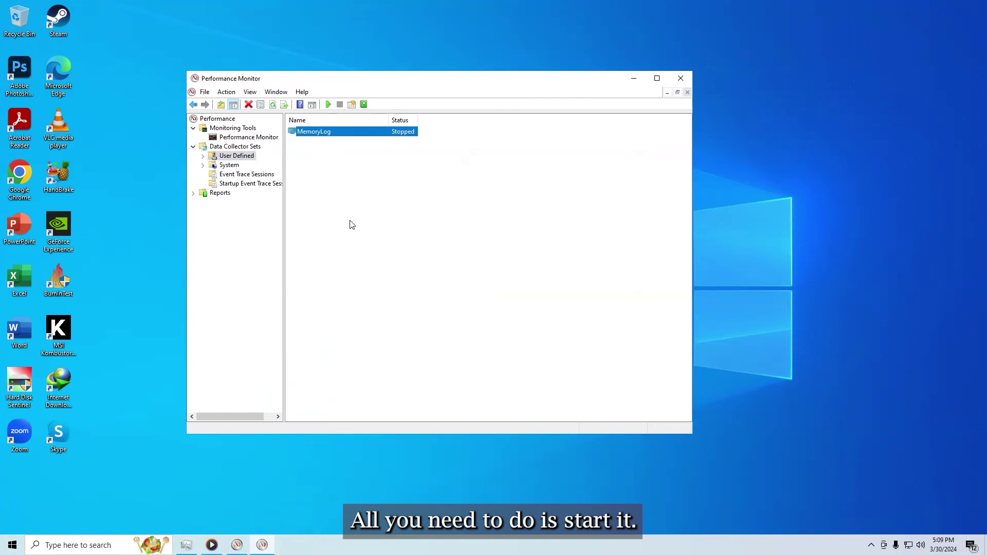
# Start MemoryLog and dismiss the 'Cannot create a file' already-exists error
pyautogui.rightClick(320, 132)
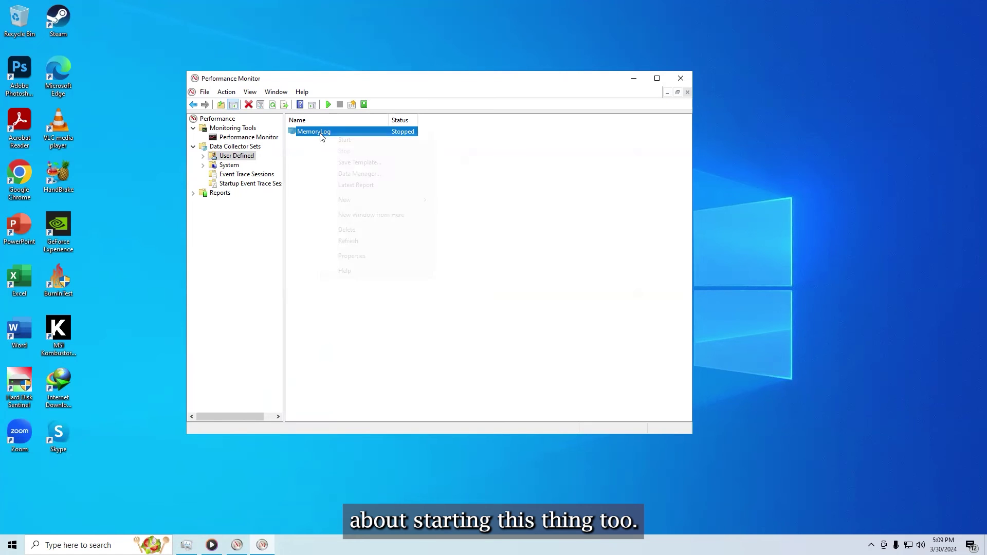
pyautogui.click(352, 137)
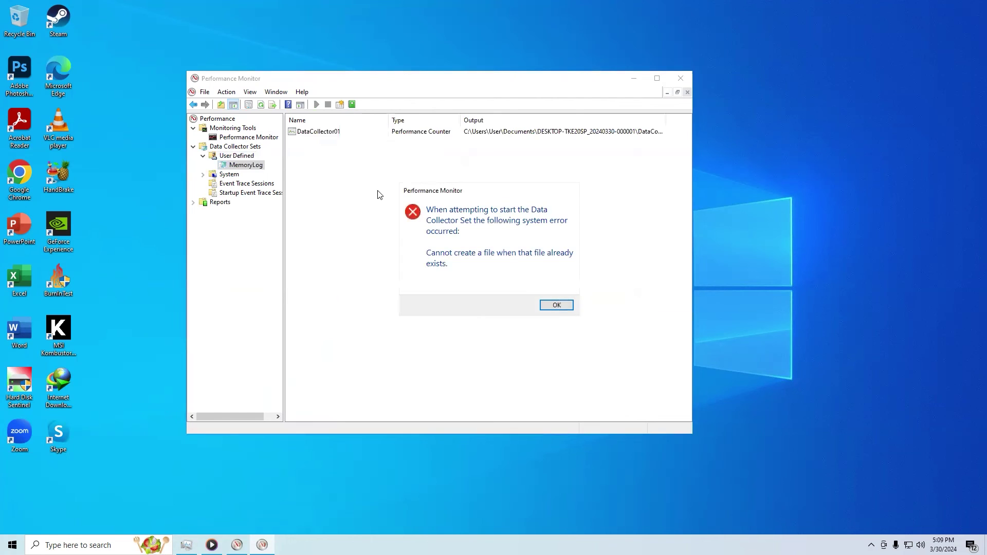
pyautogui.click(556, 305)
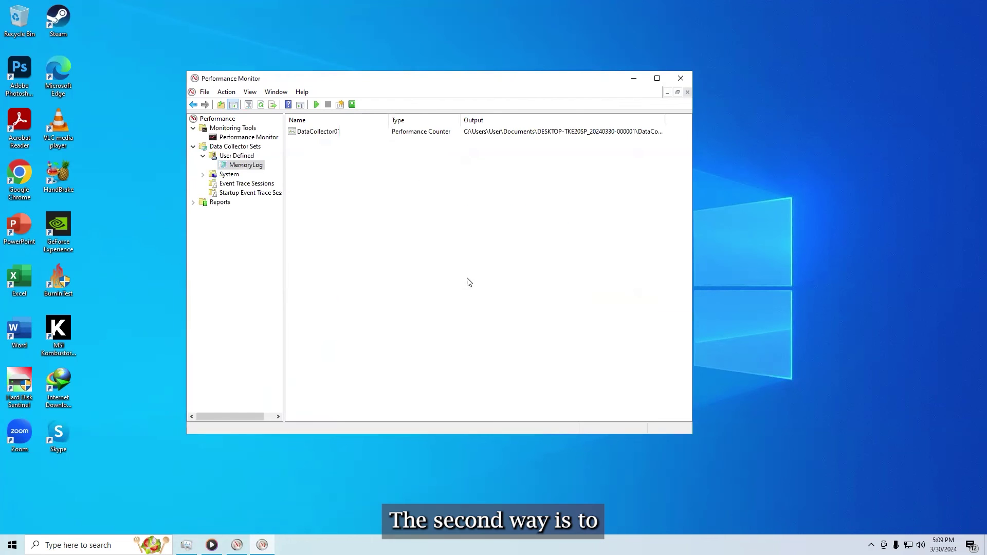
pyautogui.rightClick(246, 165)
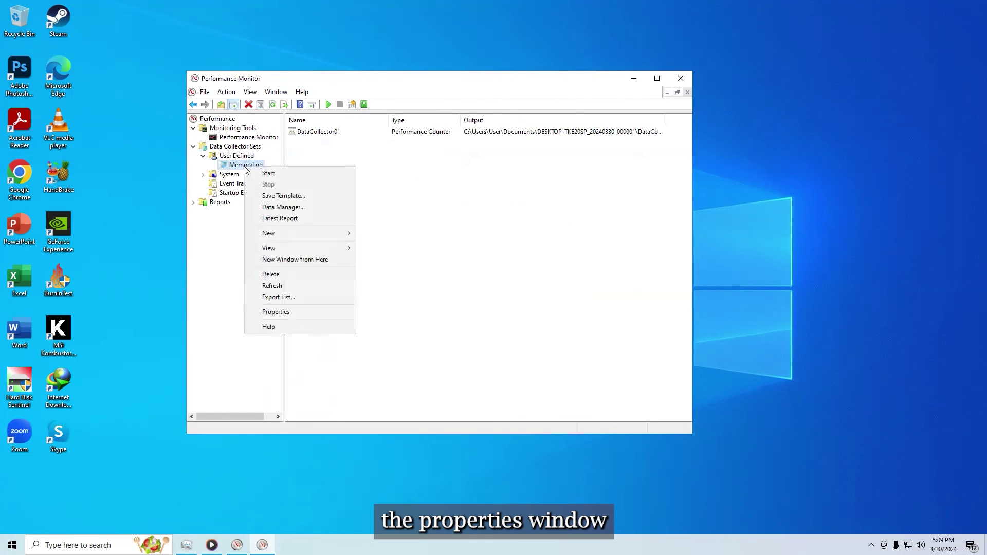
# Give MemoryLog an everyday 12:00 AM schedule starting 3/30/2024, then bring up Task Manager
pyautogui.click(275, 311)
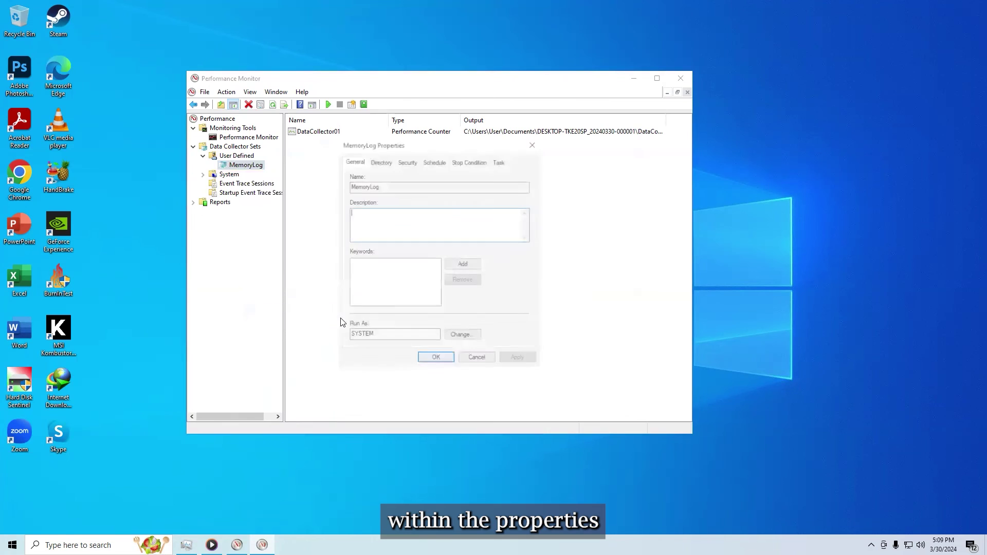
pyautogui.click(387, 162)
pyautogui.click(410, 163)
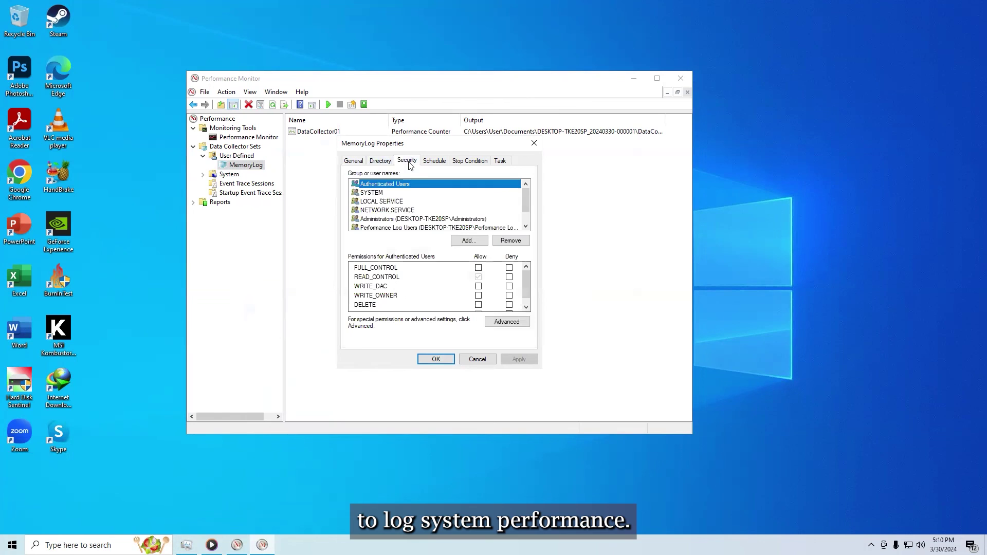
pyautogui.click(436, 162)
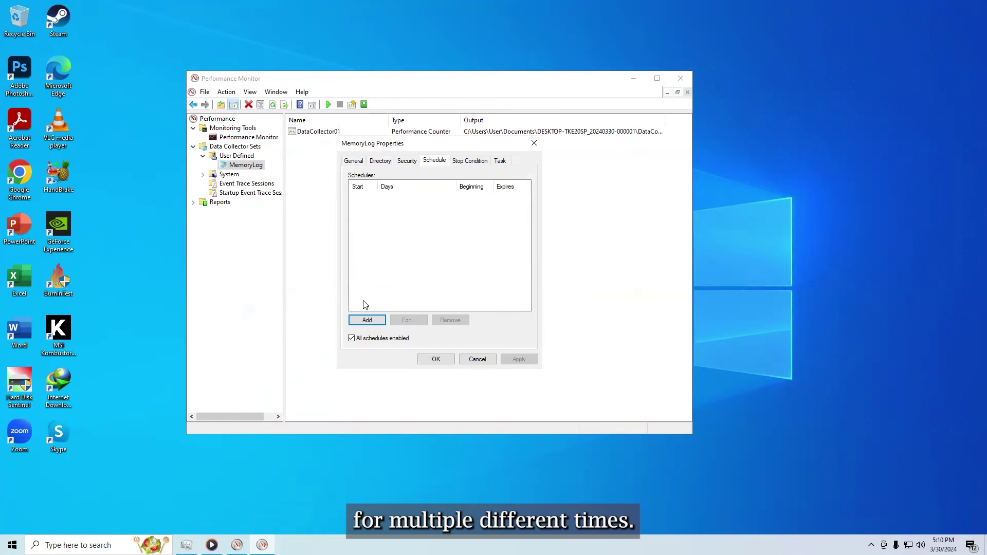
pyautogui.click(367, 321)
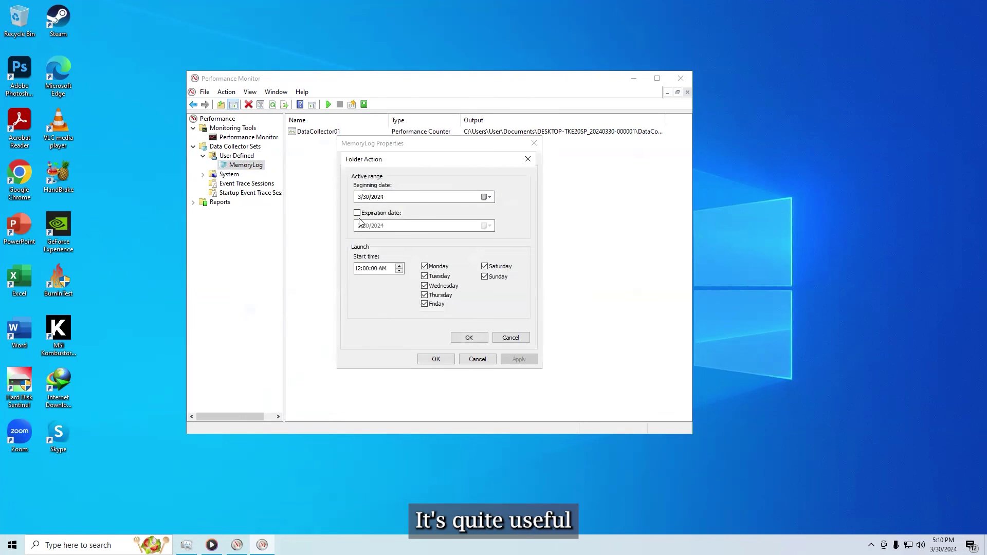
pyautogui.click(468, 338)
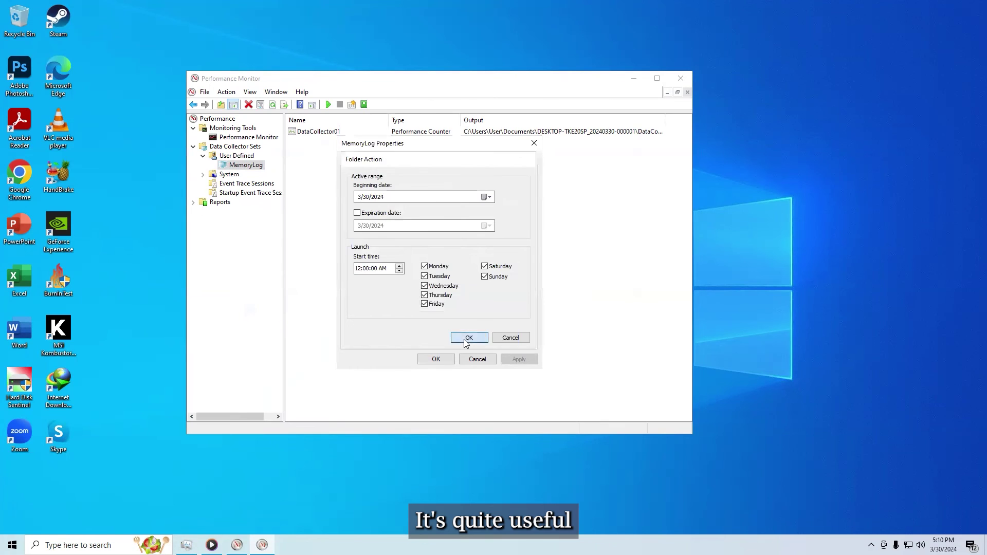
pyautogui.click(436, 360)
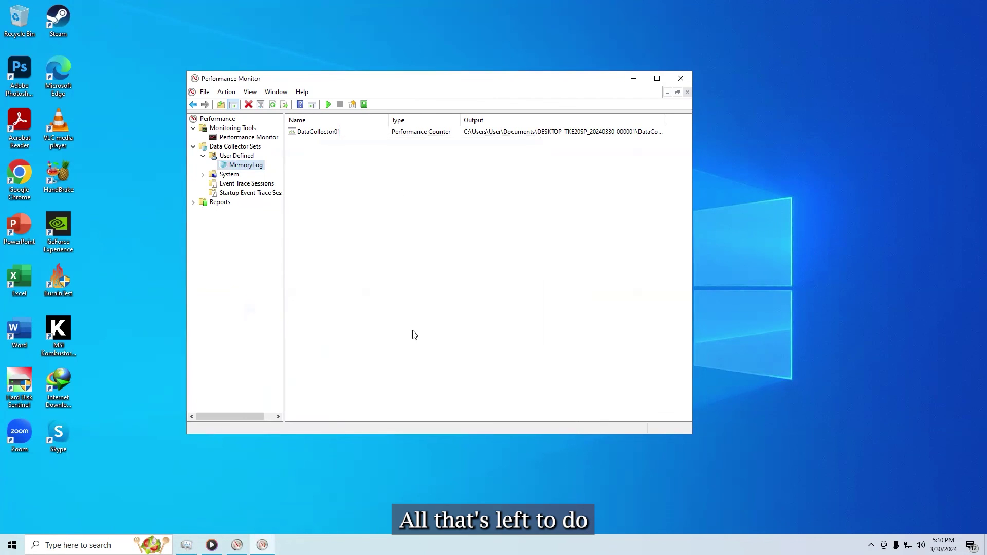
pyautogui.click(322, 135)
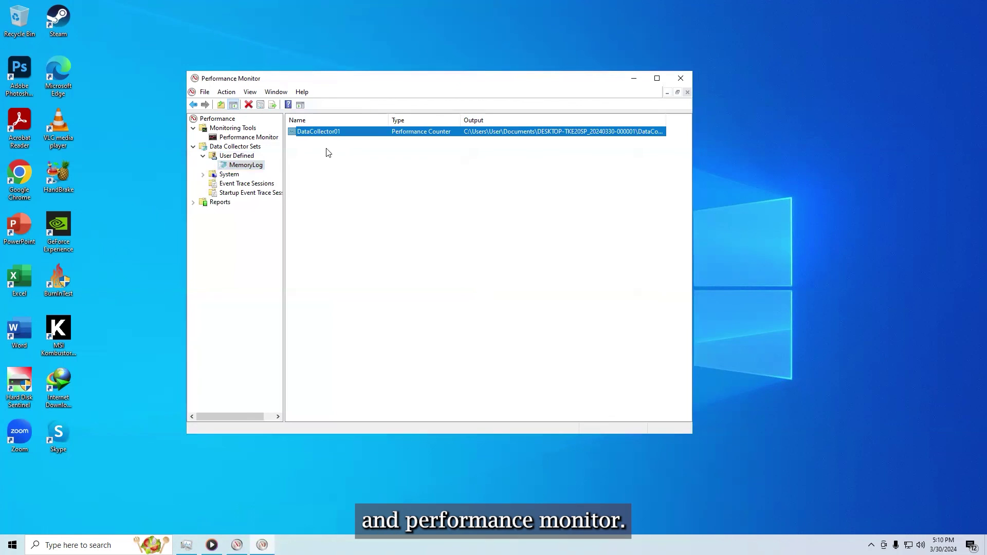
pyautogui.click(187, 544)
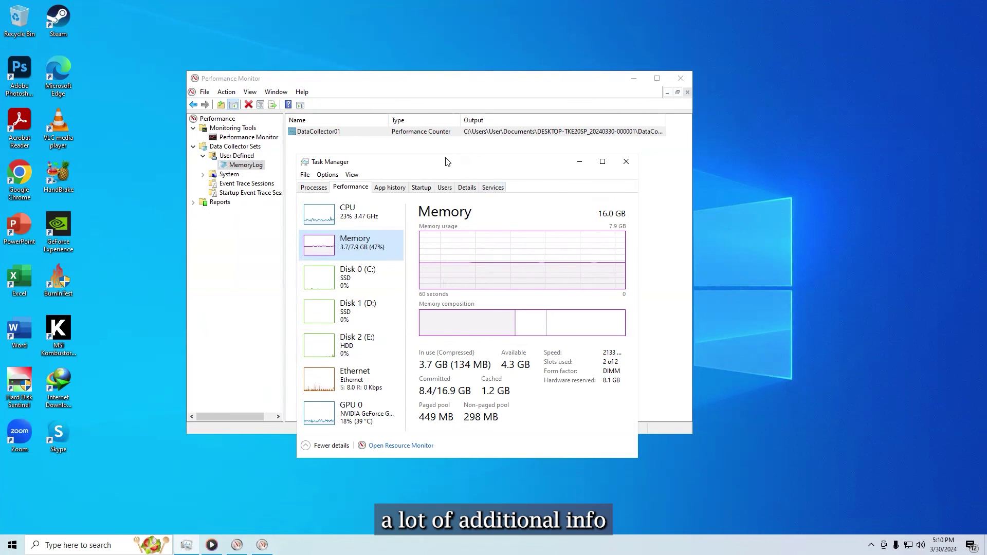
# Move Task Manager's Memory page slightly higher over Performance Monitor
pyautogui.moveTo(446, 161); pyautogui.dragTo(445, 146)
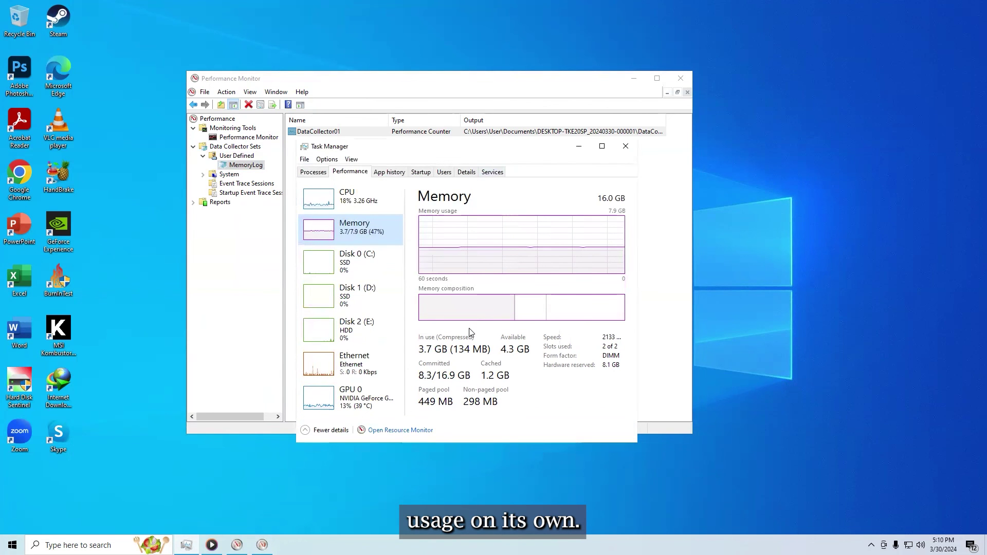